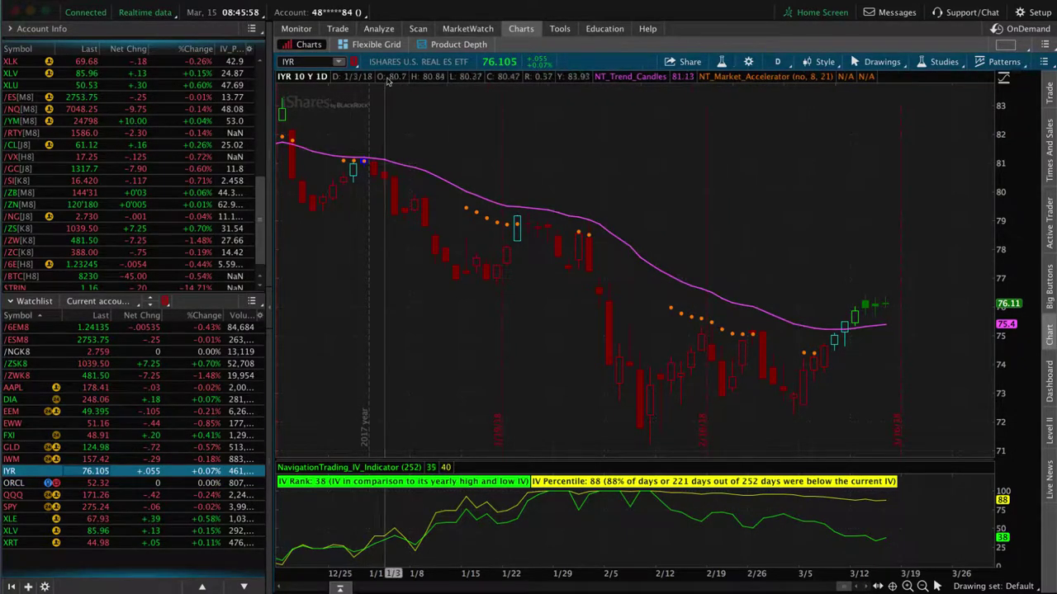
Step: Review the IYR position's risk profile, temporarily excluding the short 76 call to examine the short 68 put alone
mouse_move(446, 74)
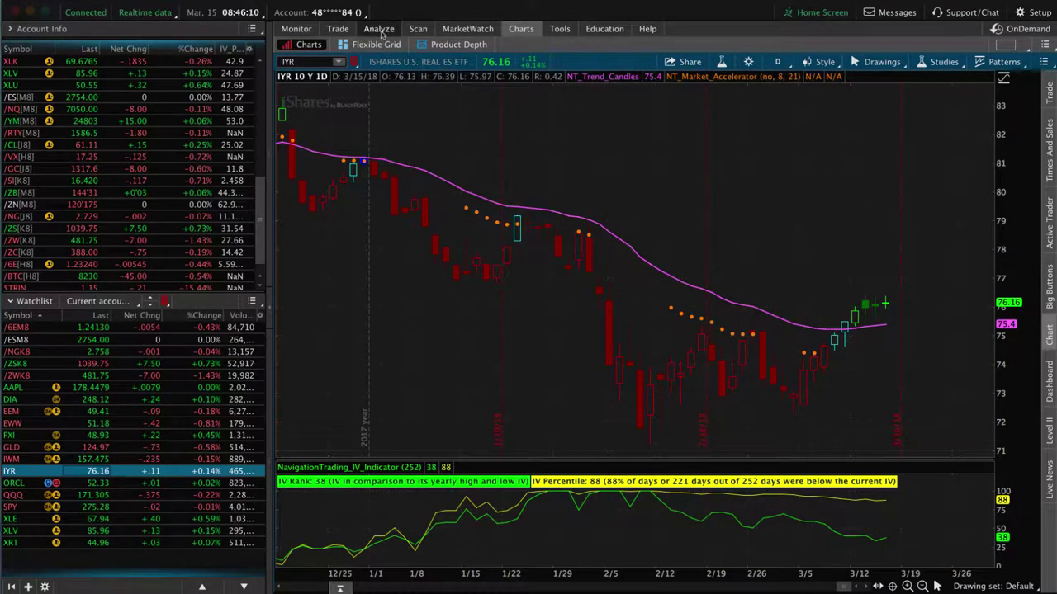
click(379, 29)
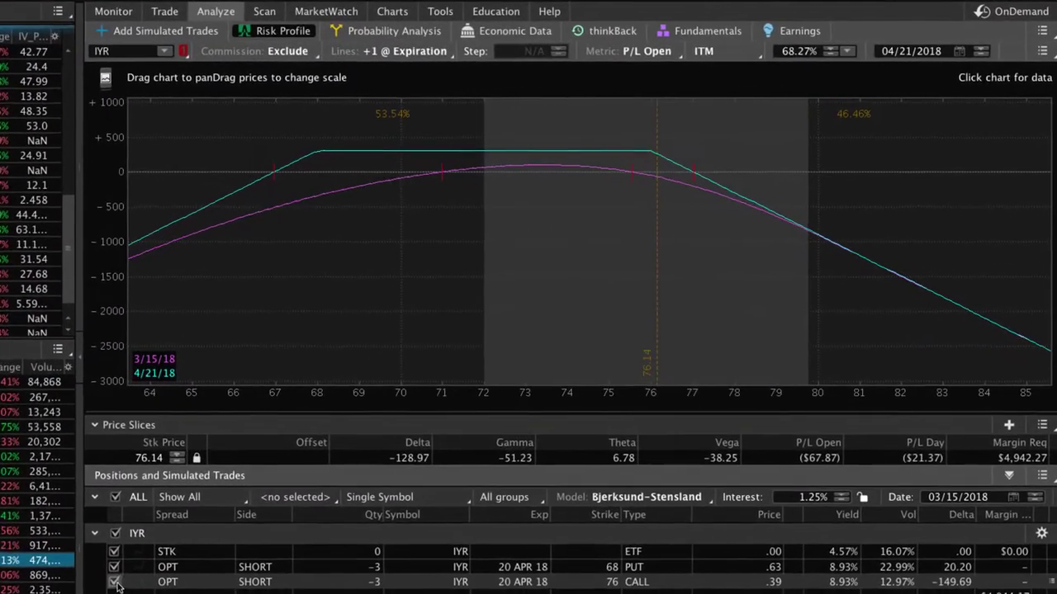
click(246, 514)
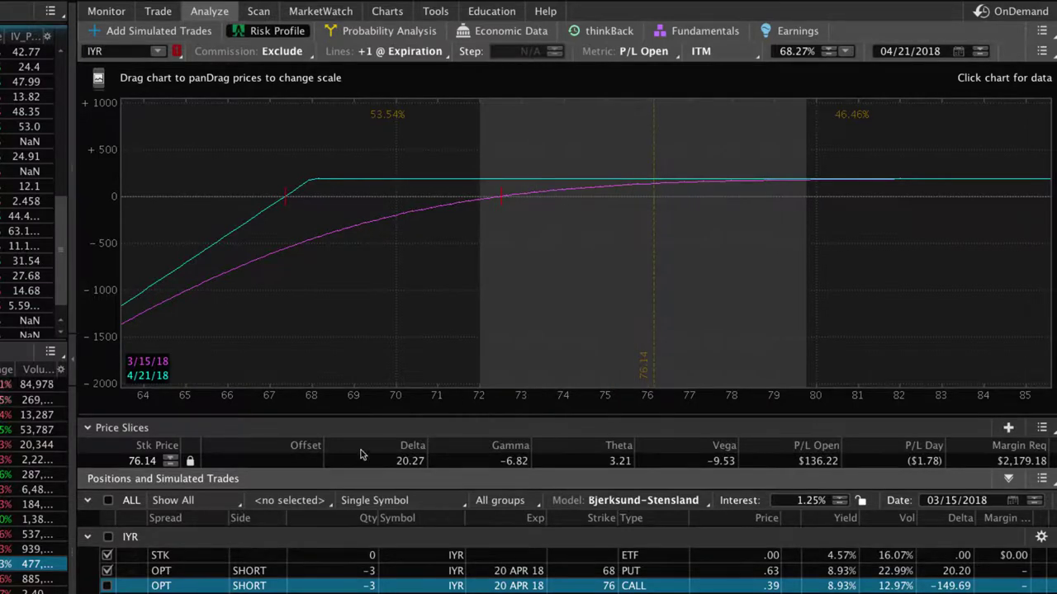
click(108, 585)
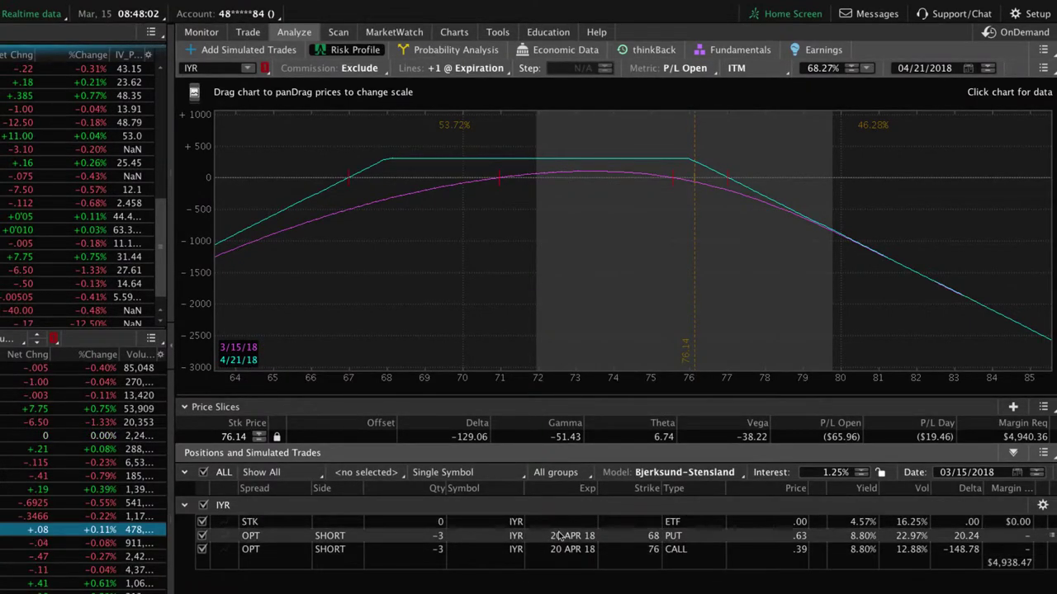
Step: Examine the IYR option chain for the 20 APR 18 expiration, checking put strikes and deltas for a new strike
click(249, 33)
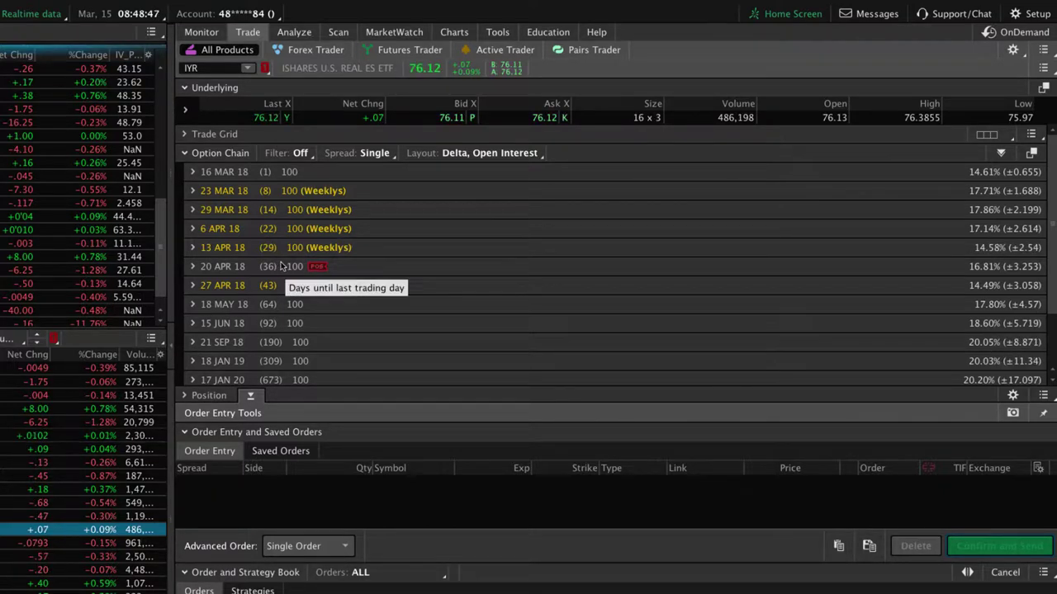
click(295, 33)
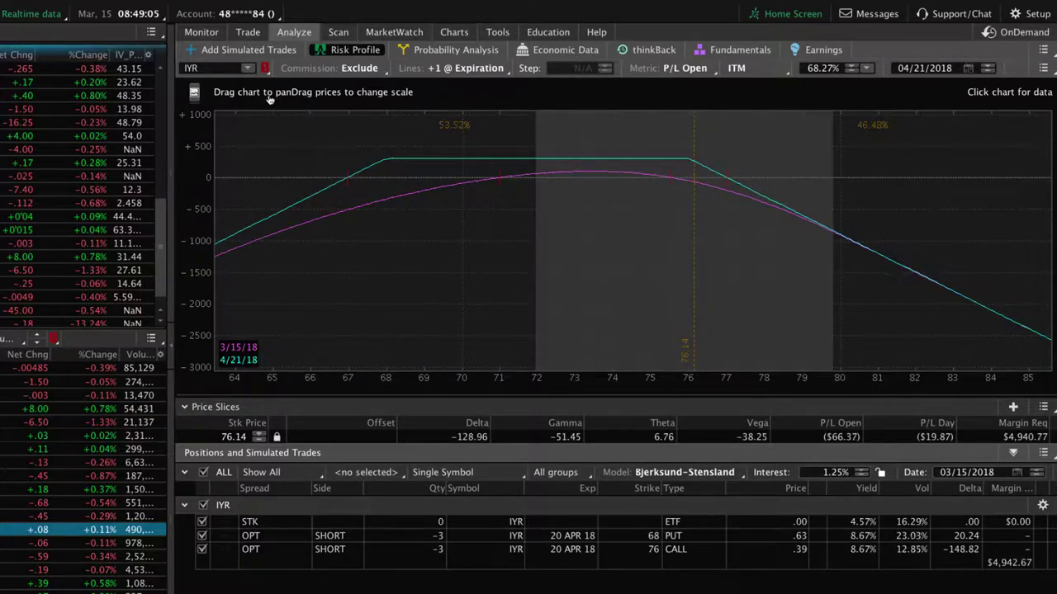
click(248, 33)
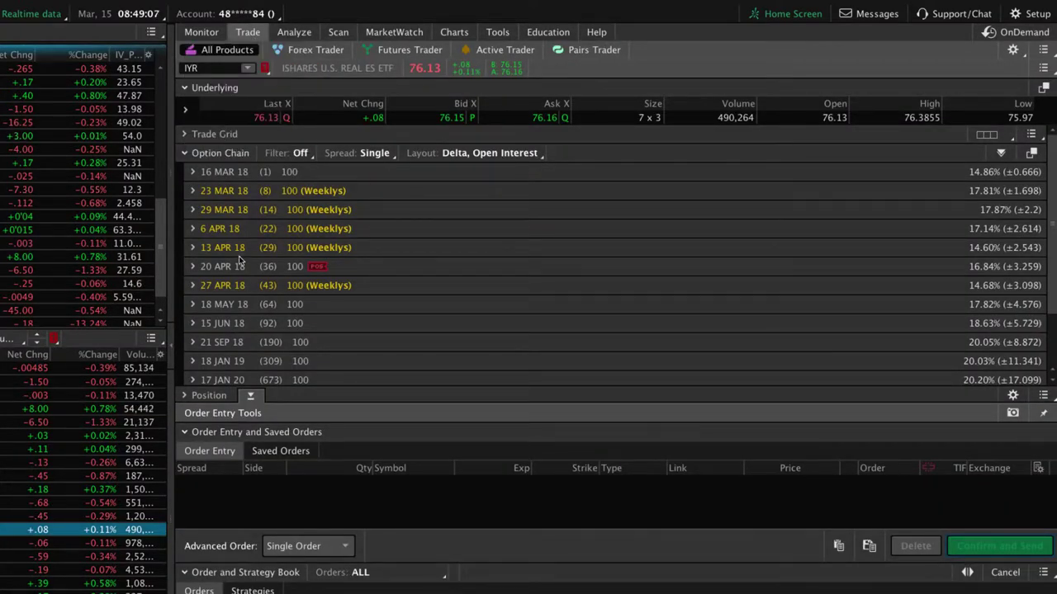
click(193, 266)
scroll(462, 329, down, 5)
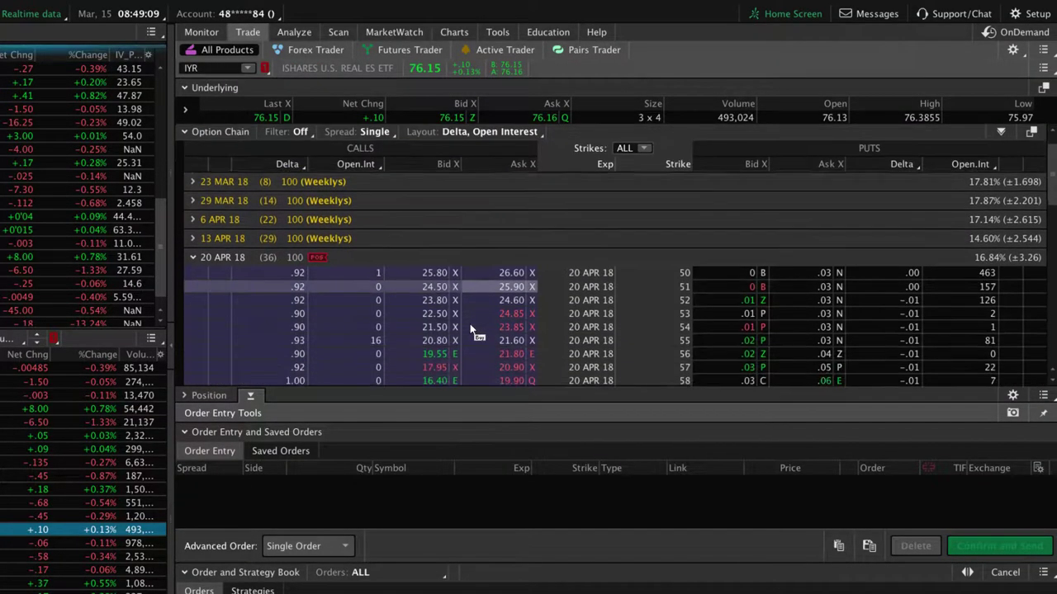
scroll(467, 316, down, 2)
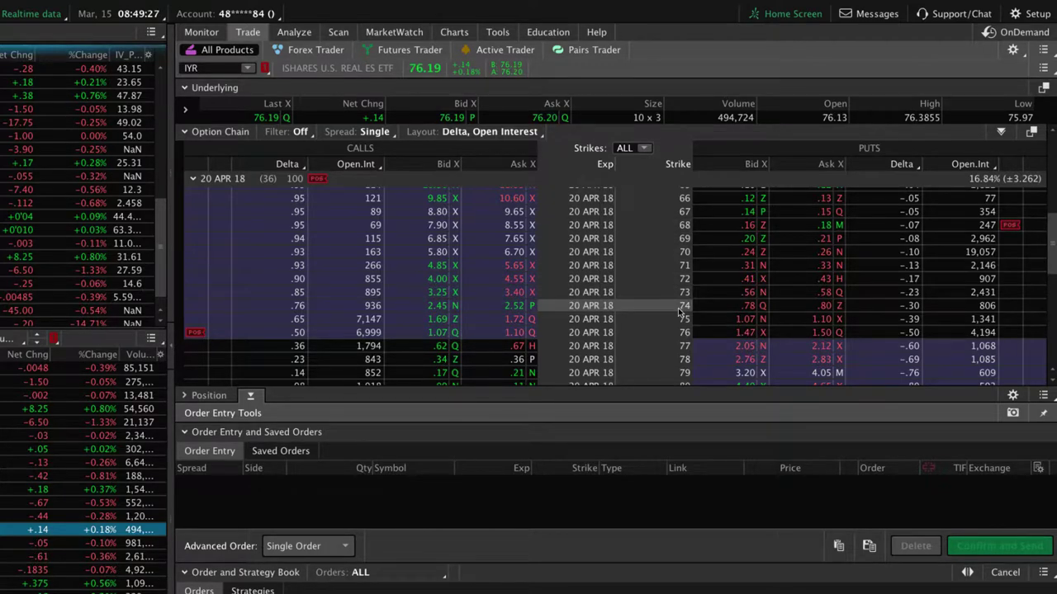
Step: Create a rolling order from the short 20 APR 18 68 put in the IYR risk profile positions
click(297, 33)
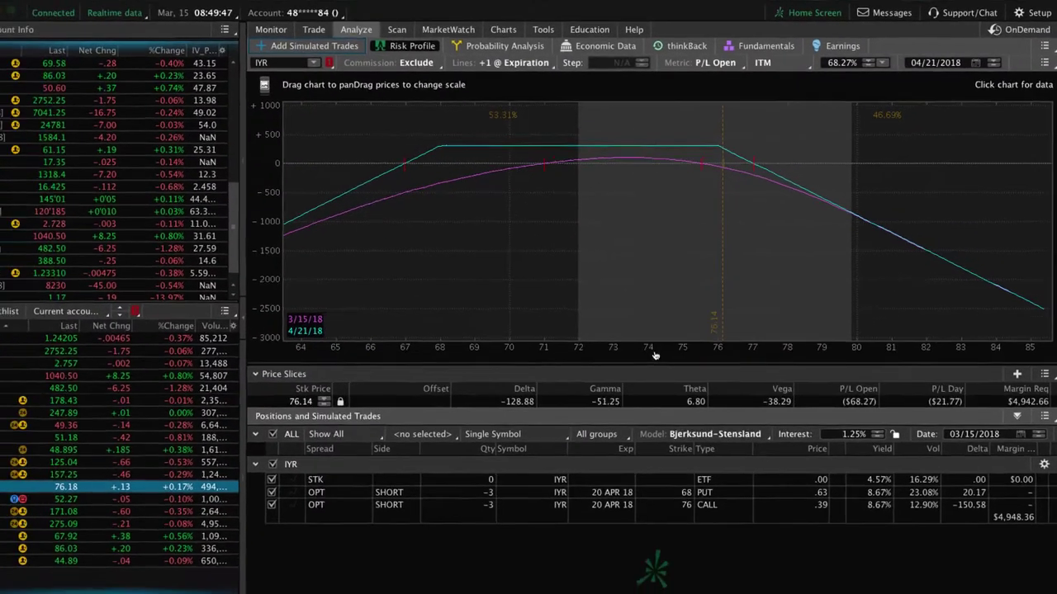
right_click(426, 536)
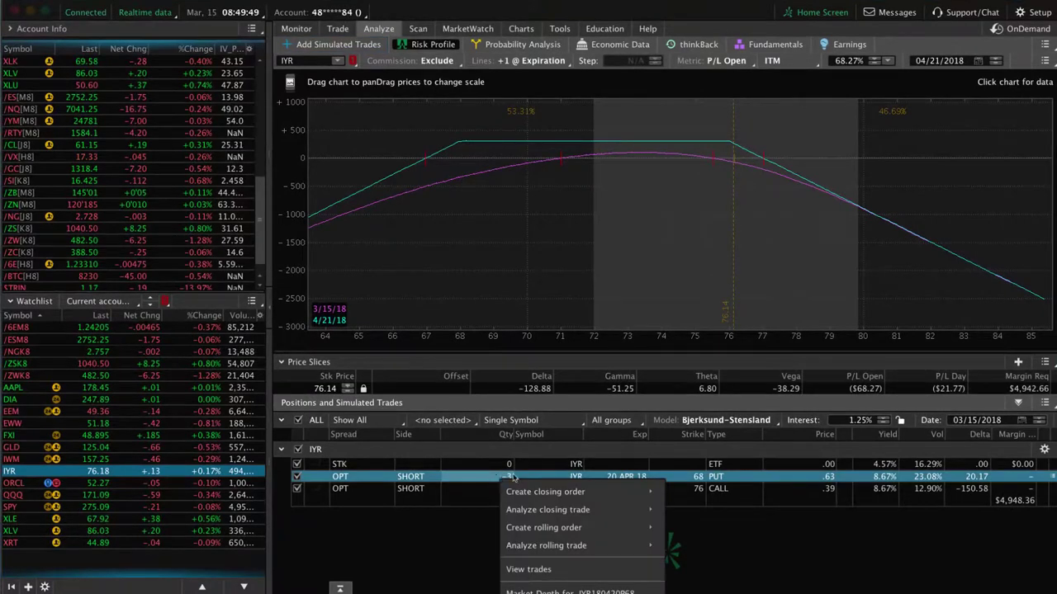
mouse_move(578, 491)
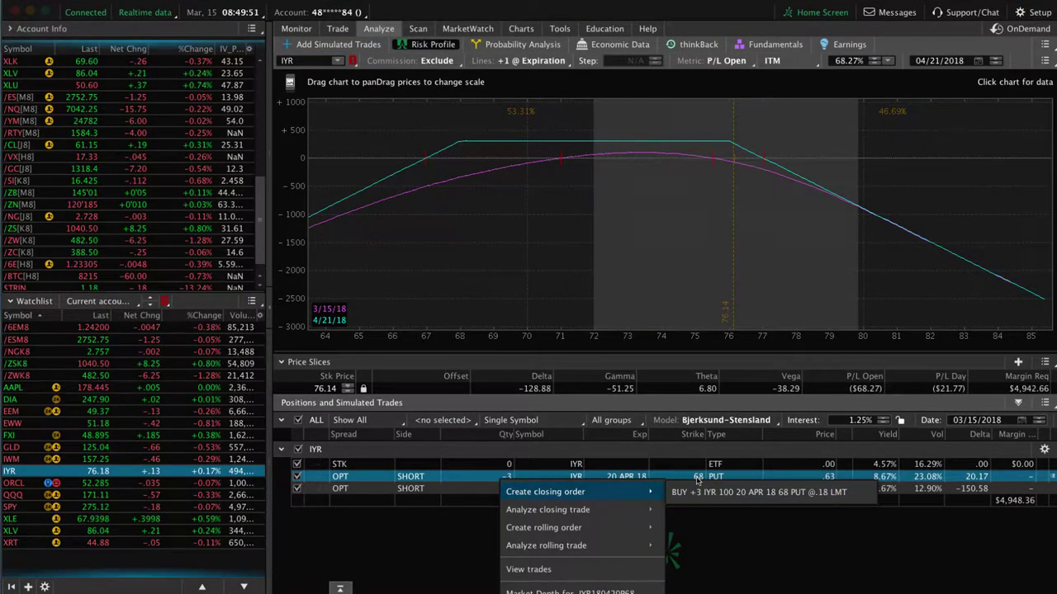
right_click(470, 483)
right_click(471, 483)
mouse_move(519, 531)
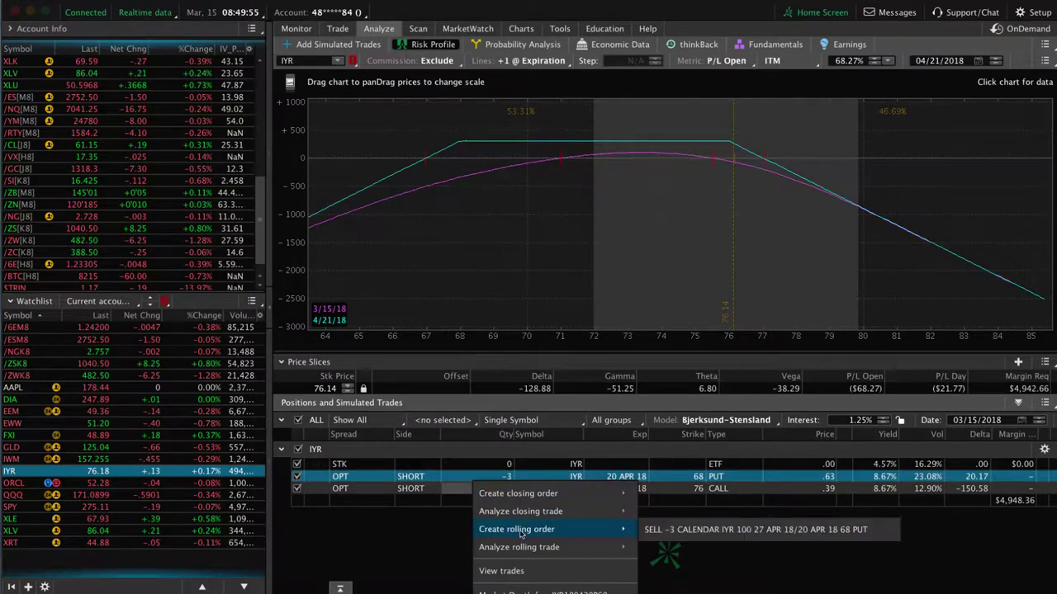
click(660, 533)
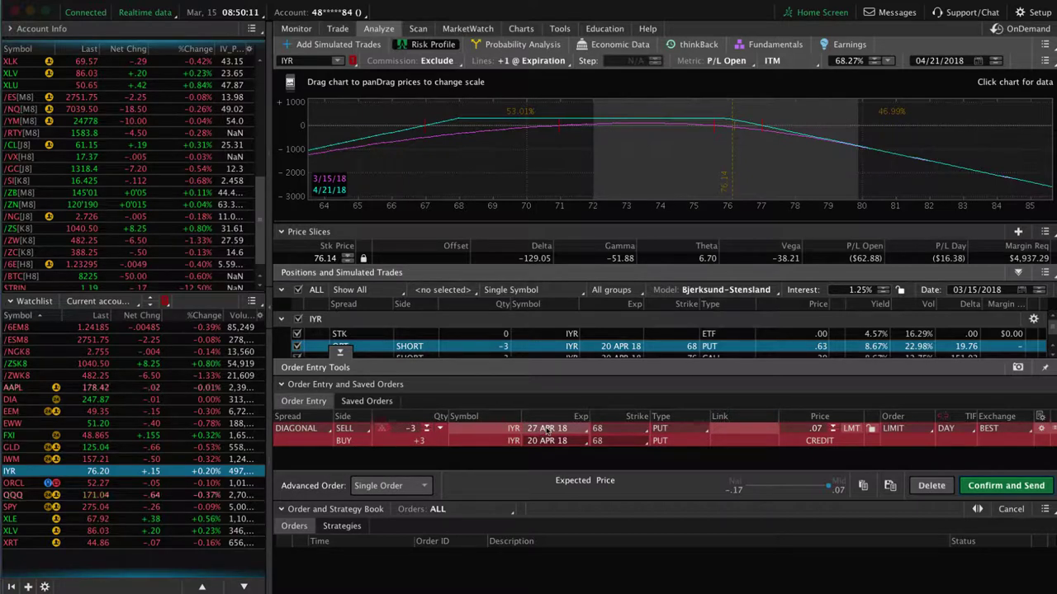
Step: Set the sell leg to the 20 APR 18 expiration and 74 strike, and send the order at a .62 credit limit
click(547, 430)
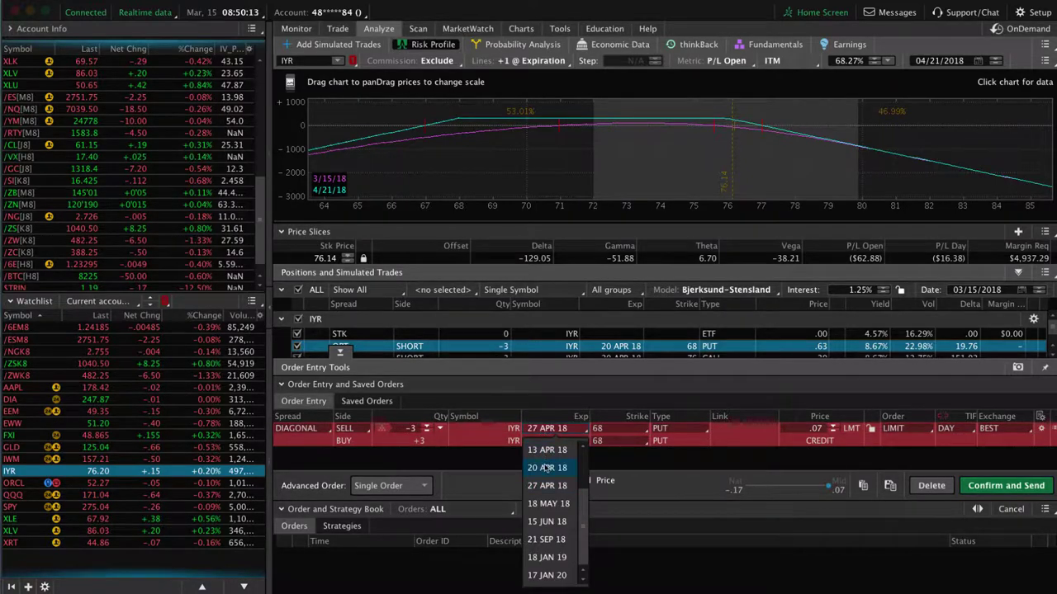
click(547, 468)
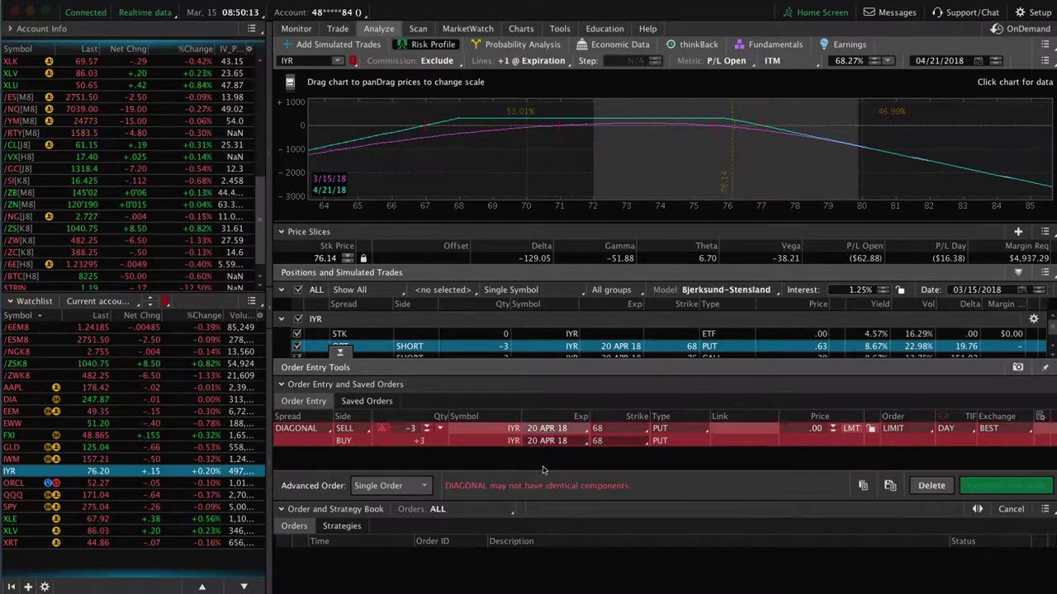
click(605, 431)
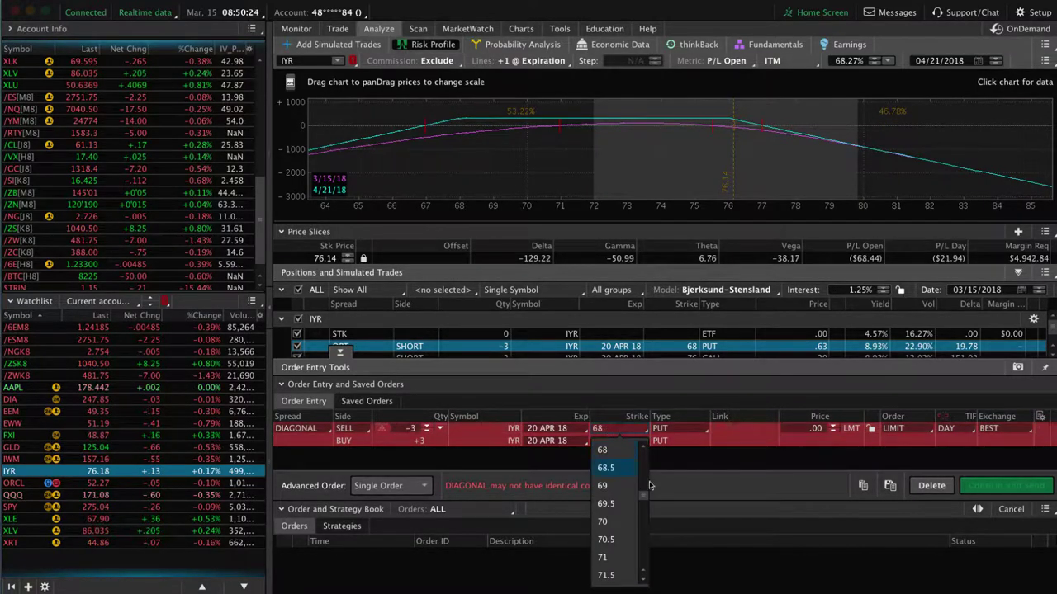
click(644, 517)
click(603, 540)
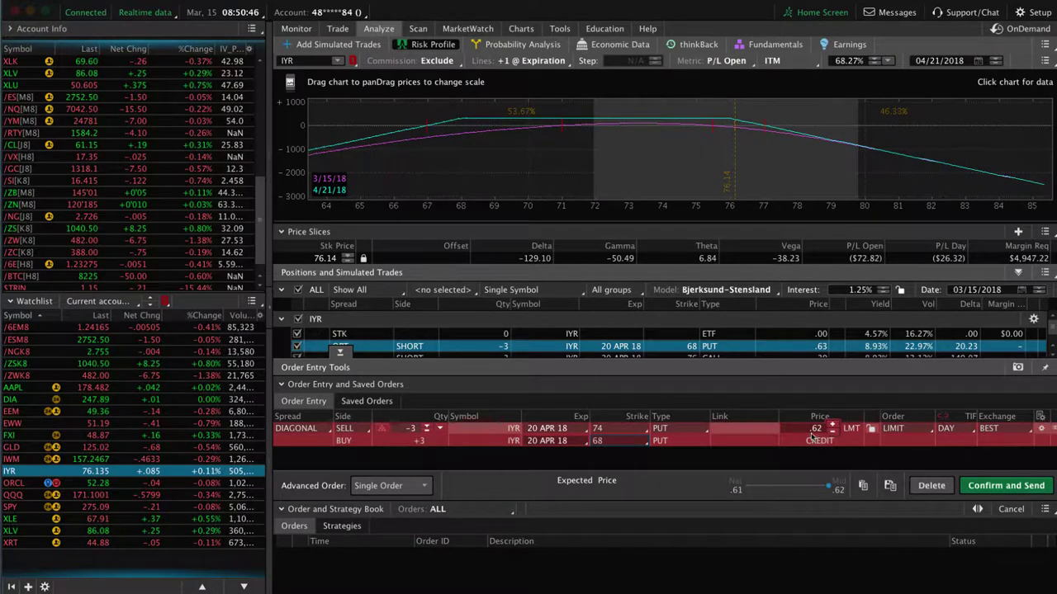
click(1005, 486)
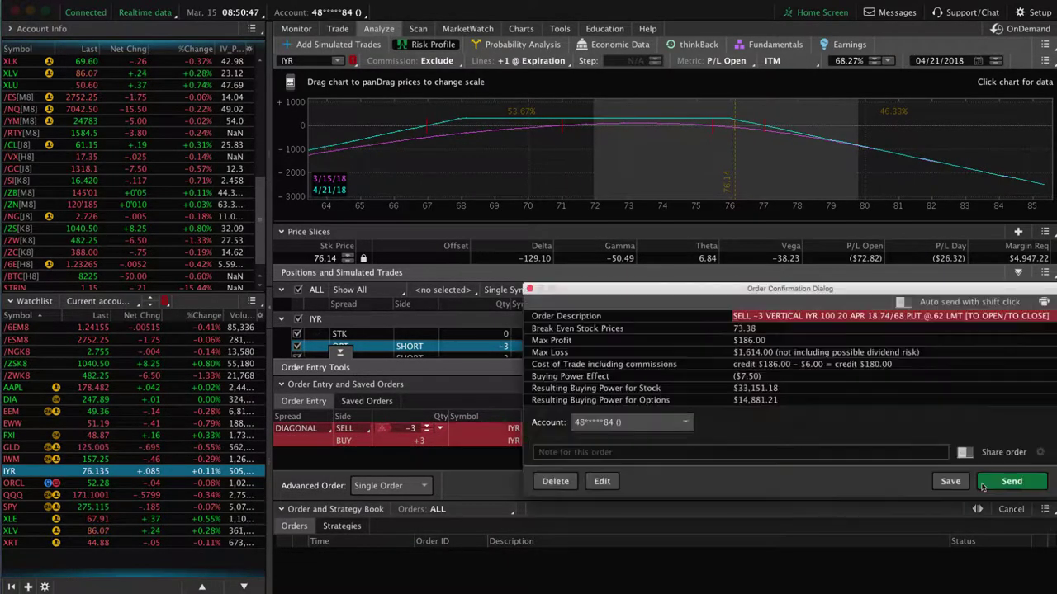
click(1007, 484)
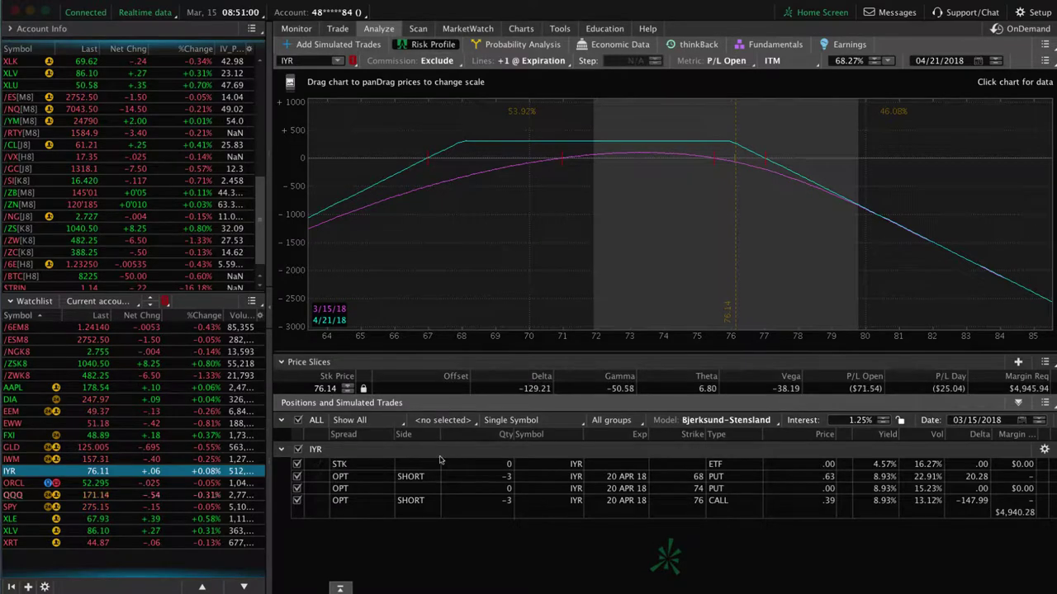
Step: Replace the working IYR 74/68 put vertical order with one at a .61 credit limit and send it
click(340, 586)
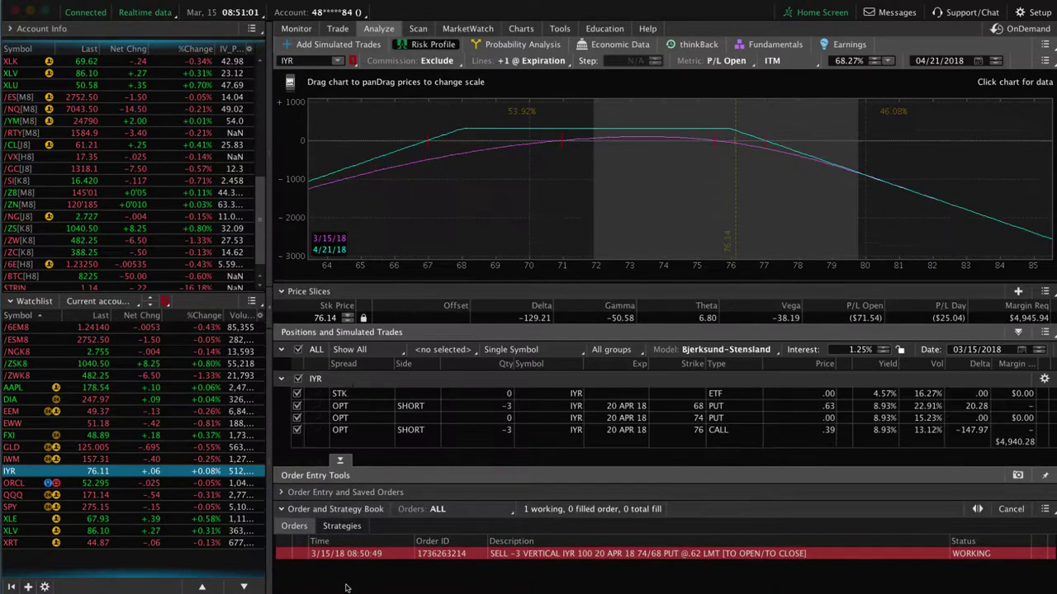
right_click(536, 559)
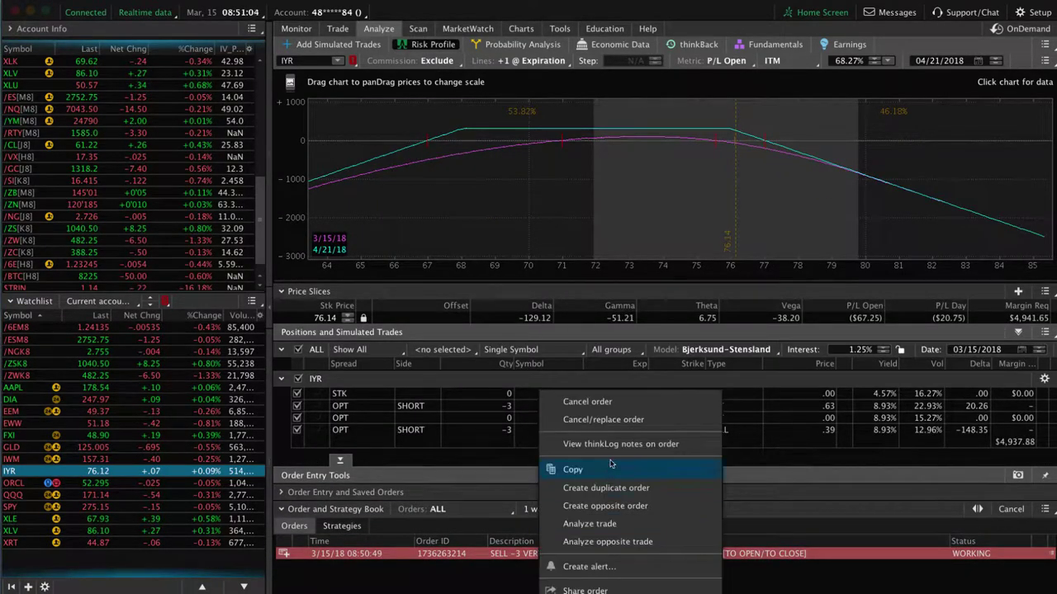
click(603, 420)
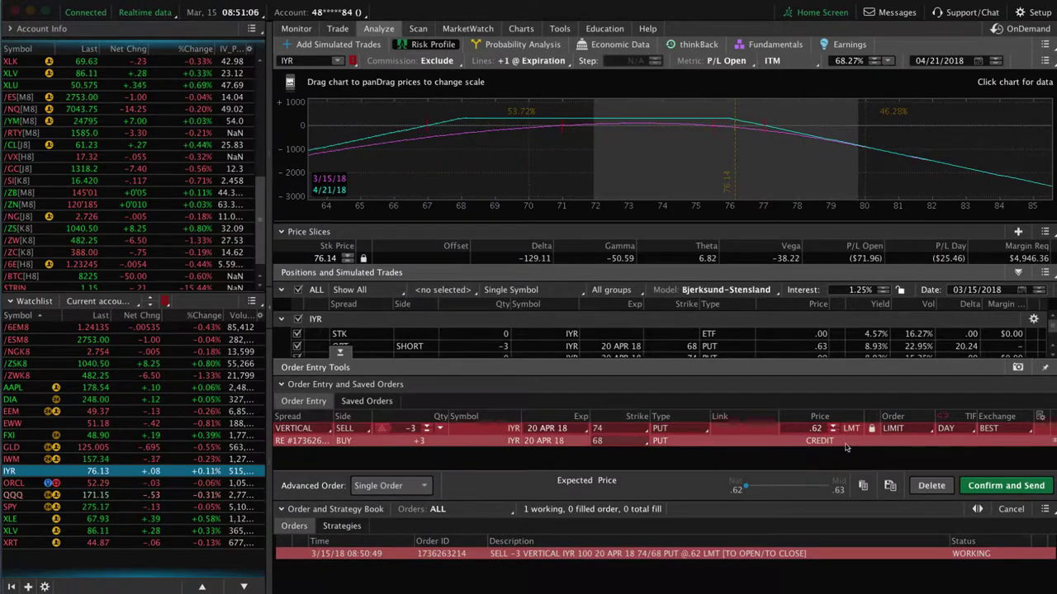
click(833, 434)
click(976, 486)
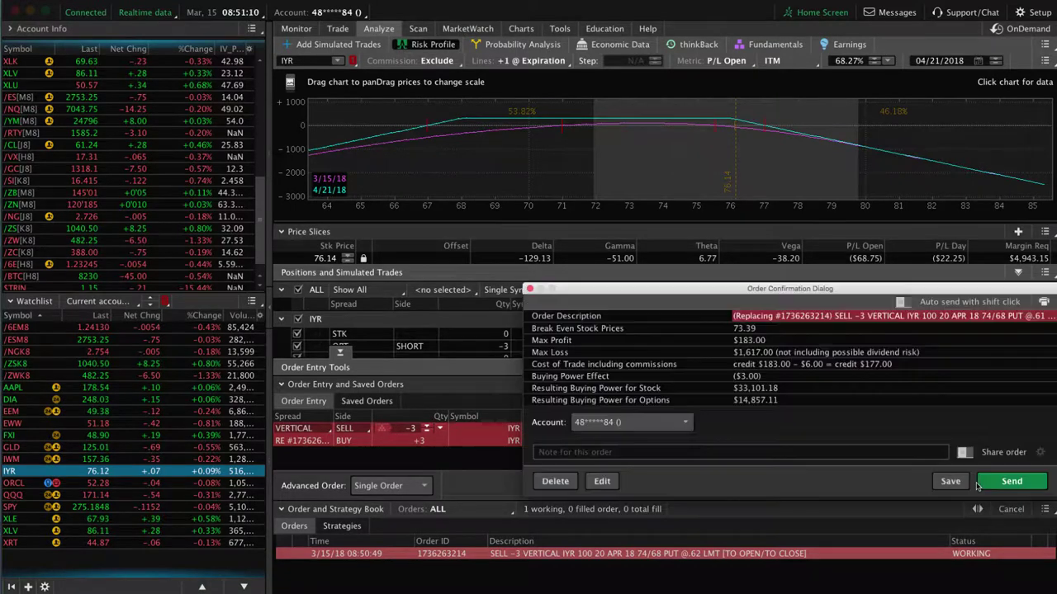
click(995, 483)
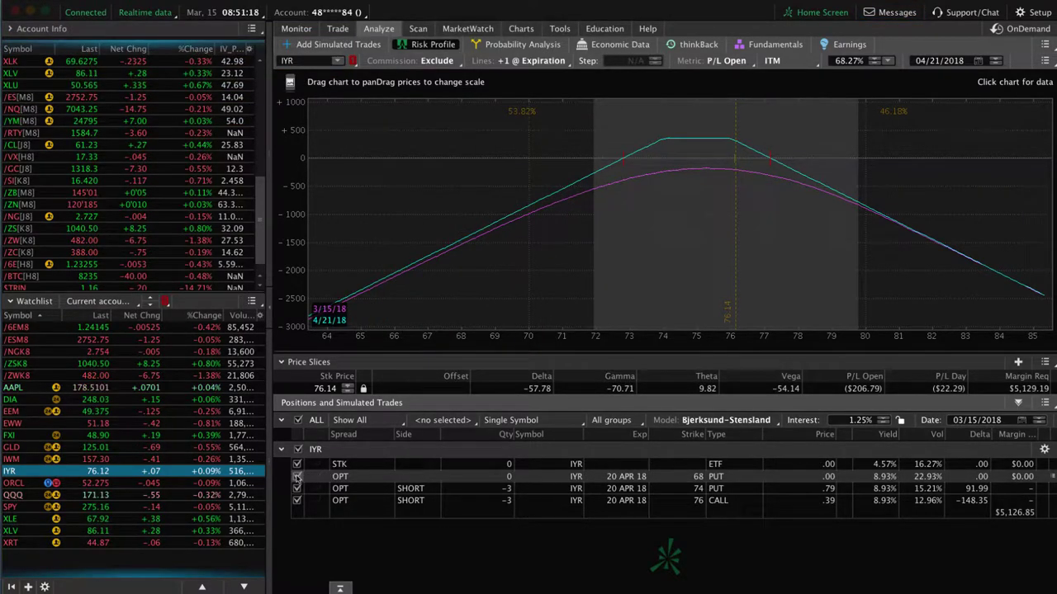
click(462, 476)
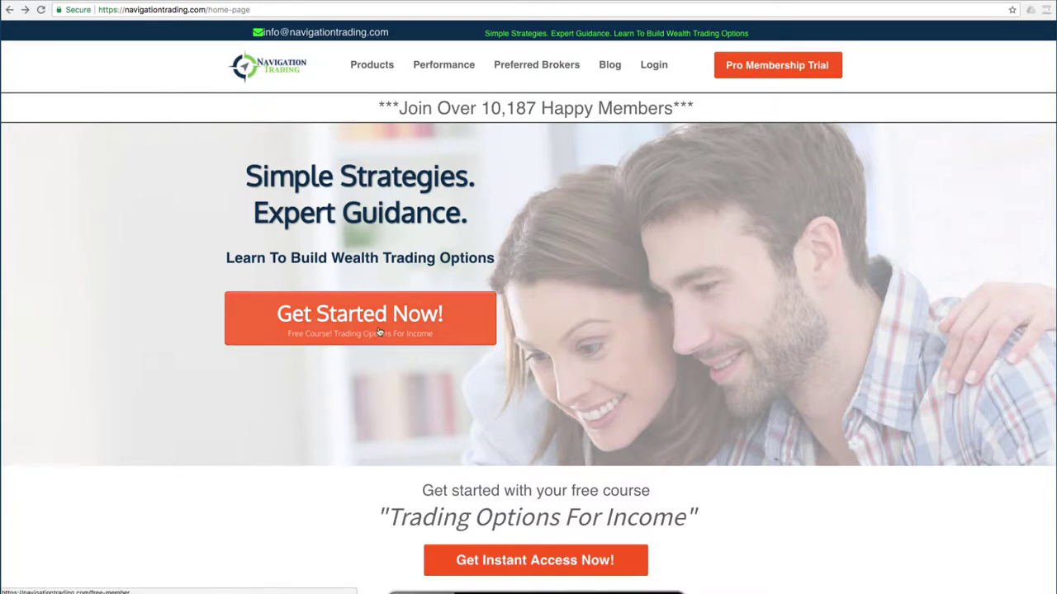
Step: Look through the free "Trading Options For Income" course offer and its bonuses on the NavigationTrading home page
scroll(346, 334, down, 5)
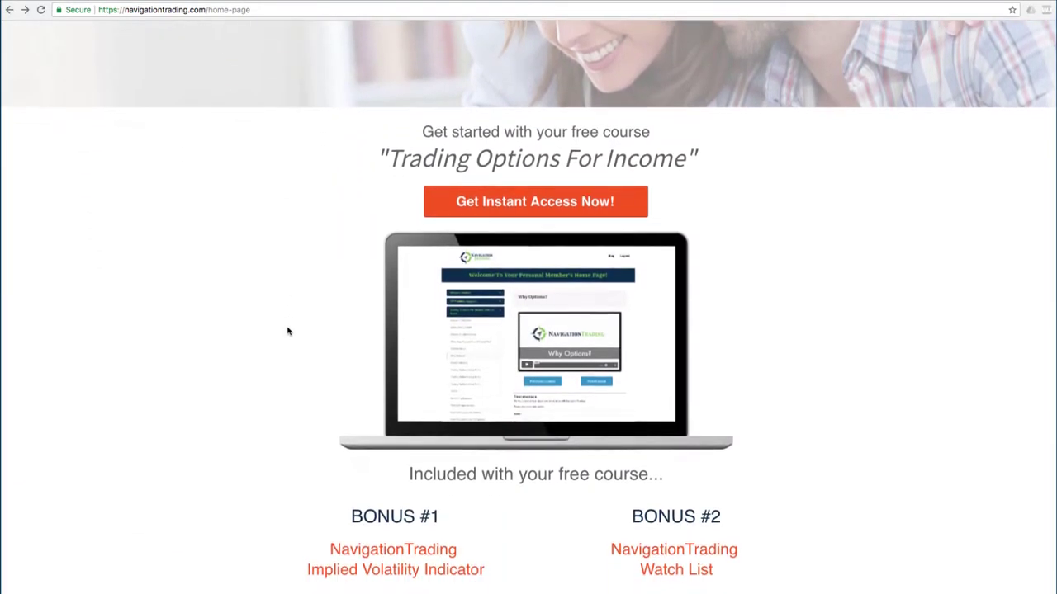
scroll(288, 331, down, 2)
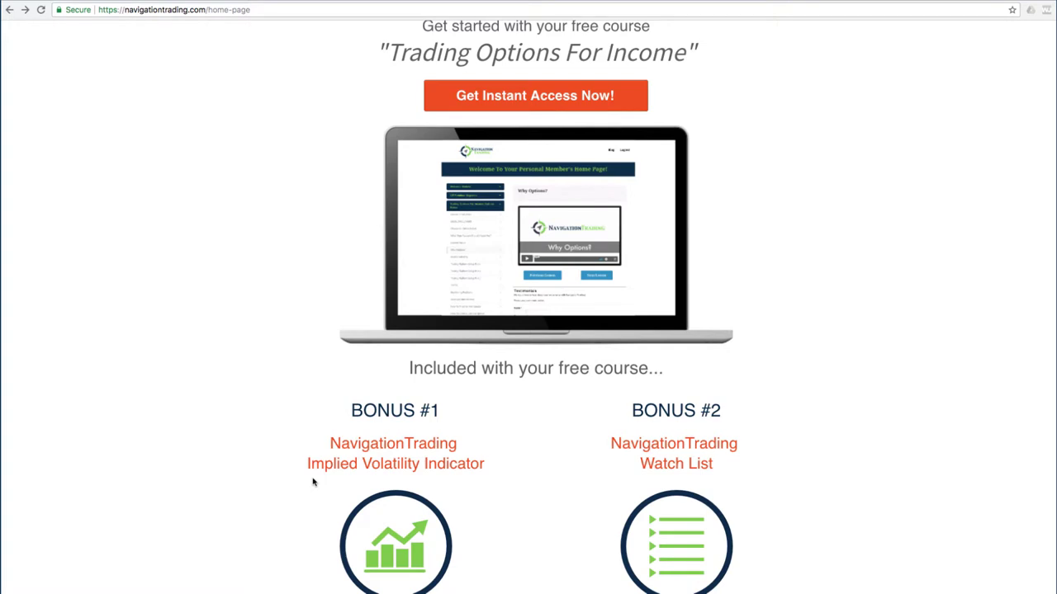
scroll(540, 487, down, 3)
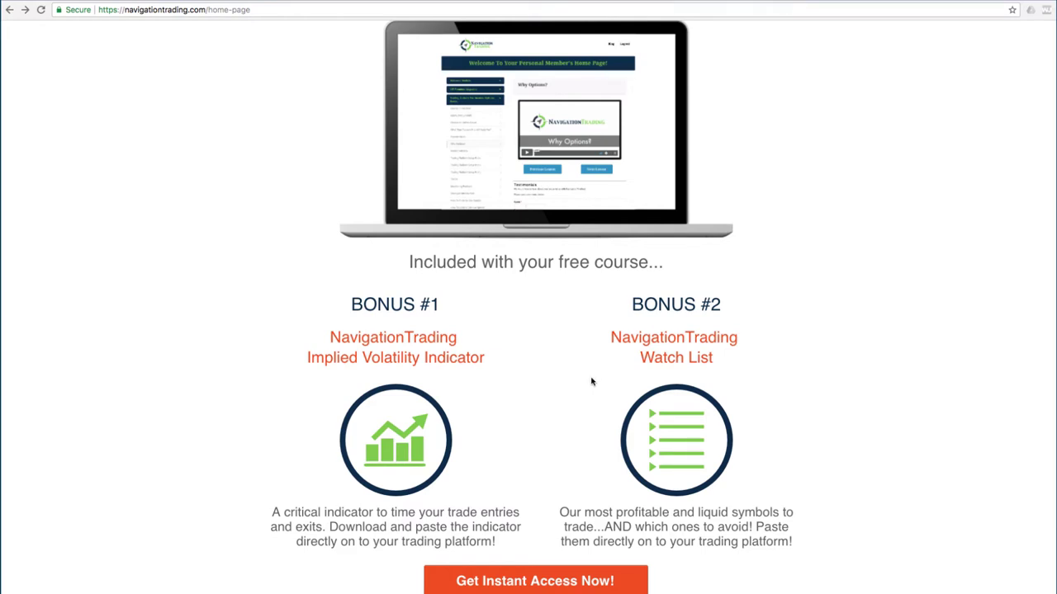
scroll(817, 342, up, 10)
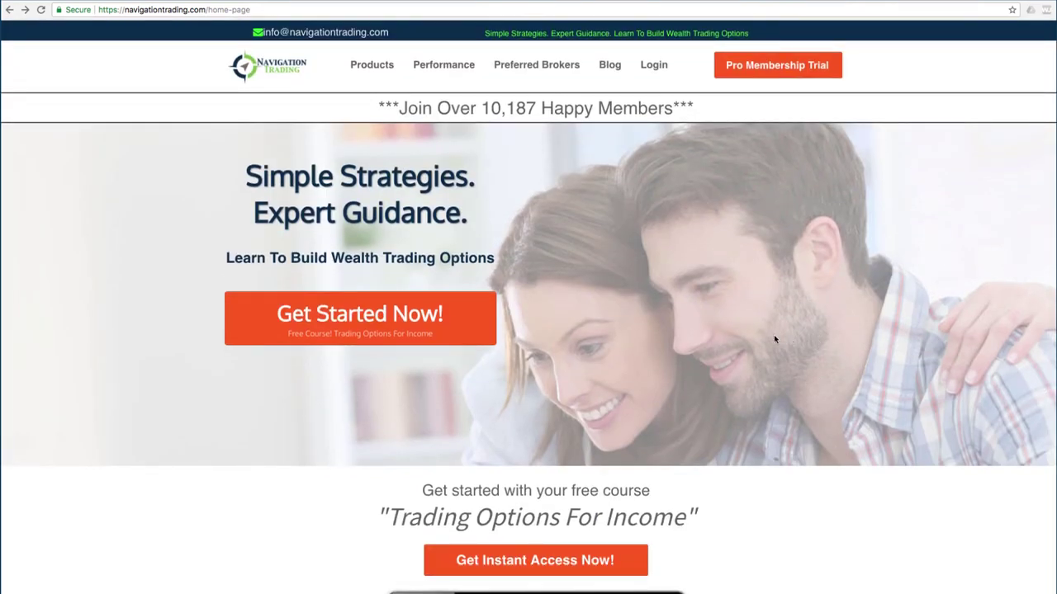